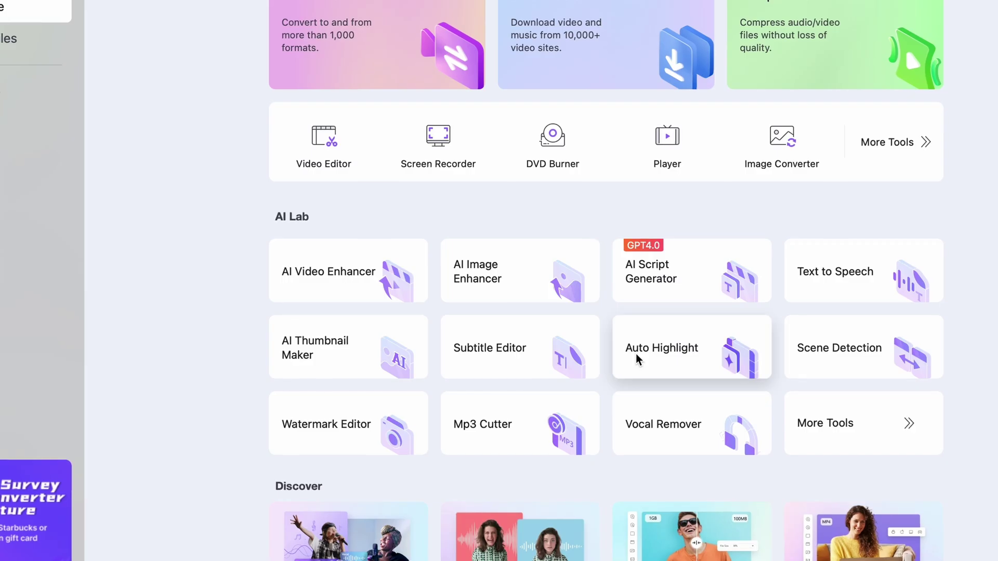
Export a 60-second Auto Highlight clip of the 1:57 video, then close the highlight tool.
click(643, 351)
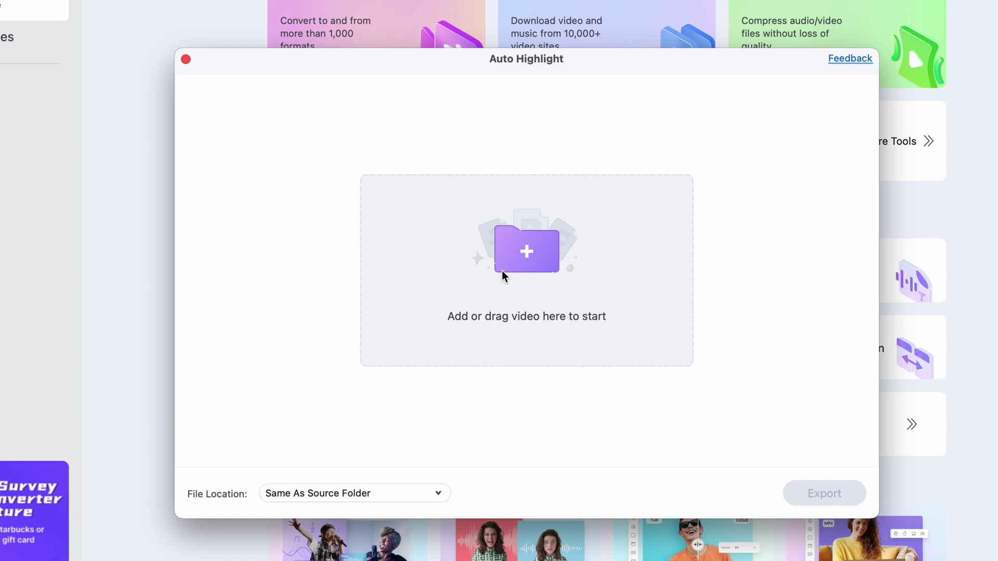
click(501, 267)
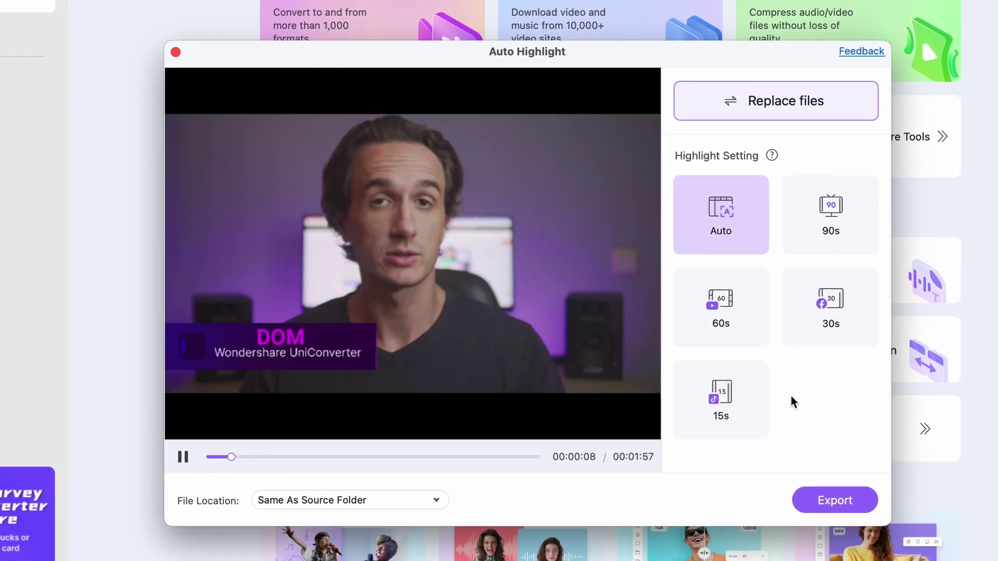
click(715, 328)
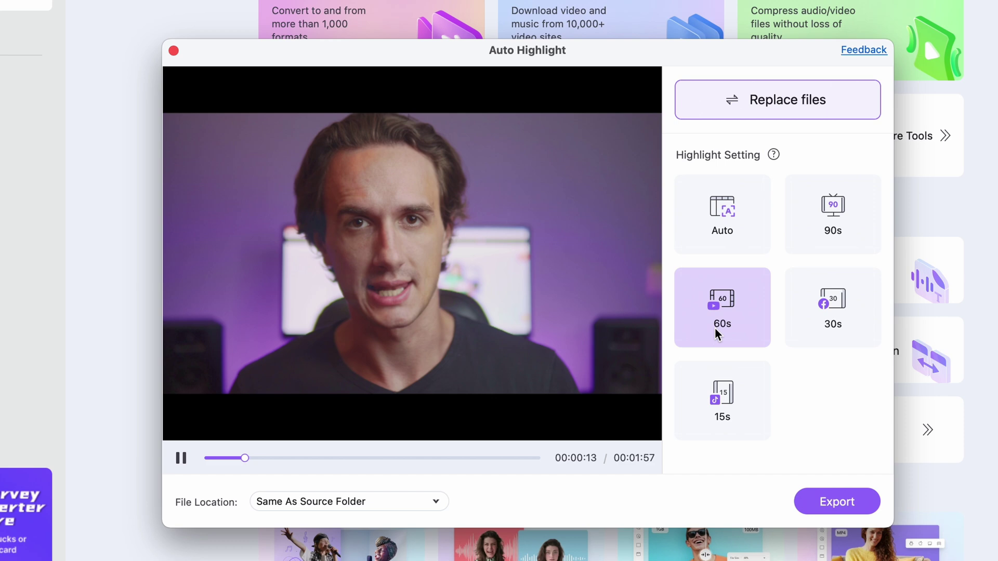
click(838, 503)
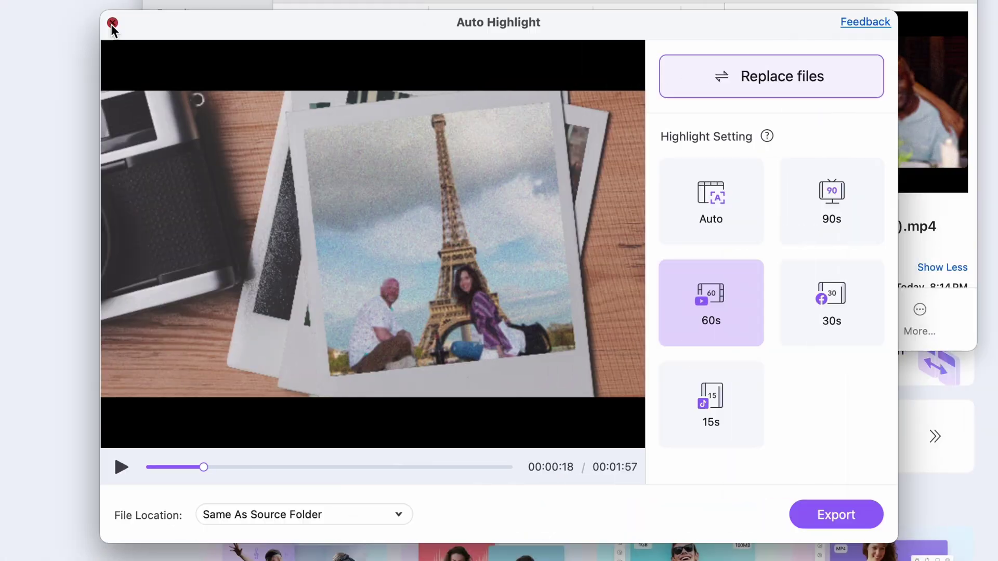
click(112, 23)
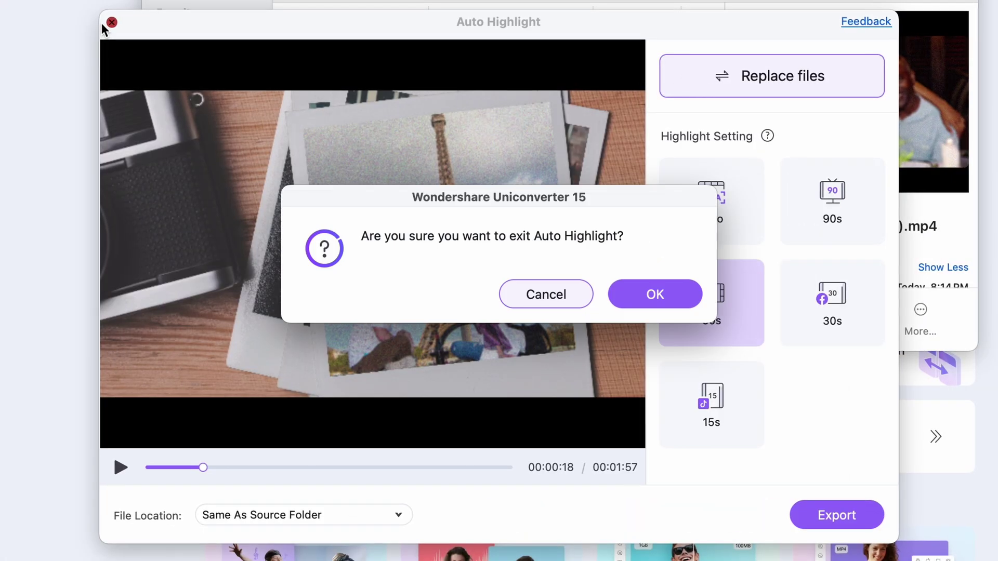
Crop the video to the Tiktok aspect ratio, centred on the family photo, and export it.
click(642, 298)
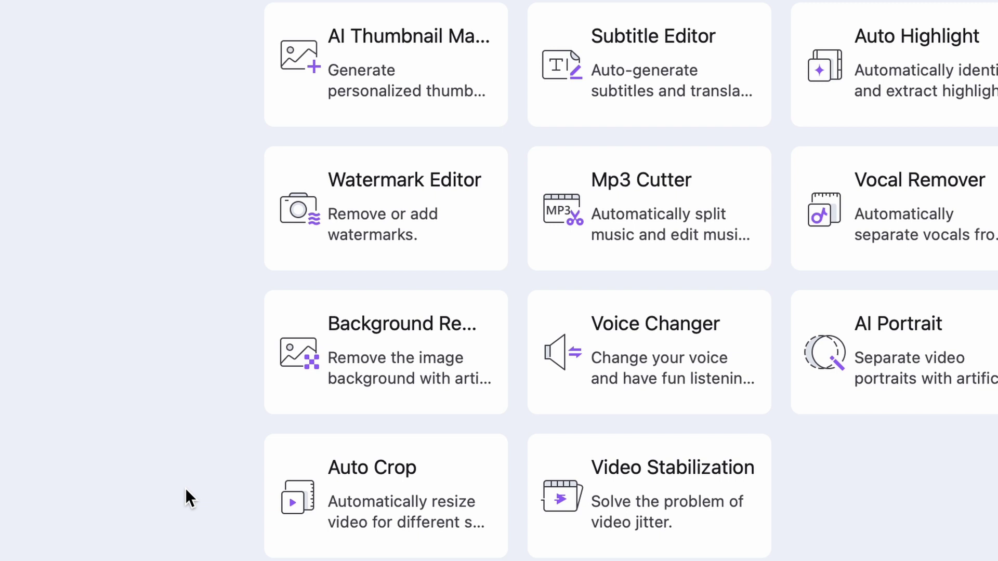
click(362, 484)
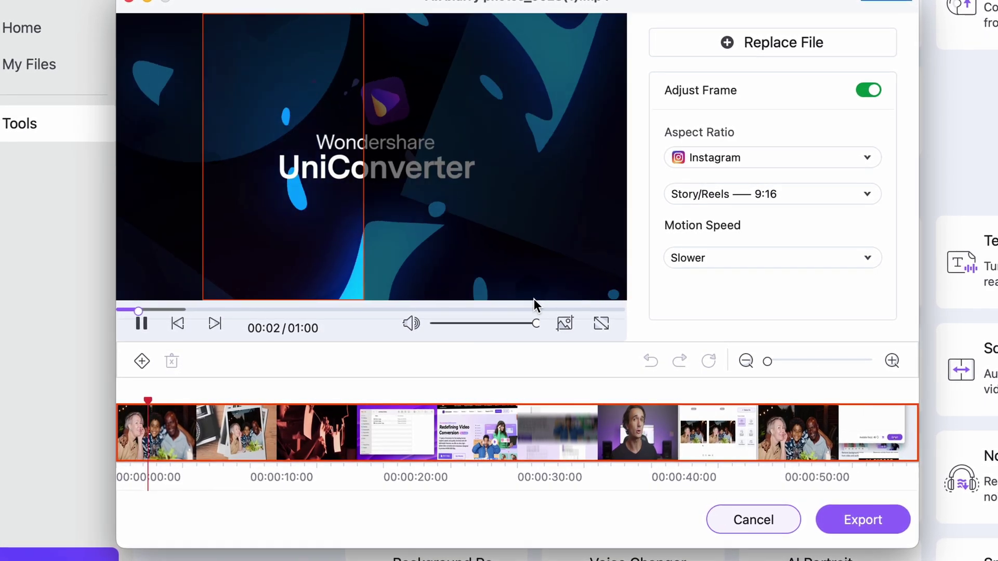
click(687, 156)
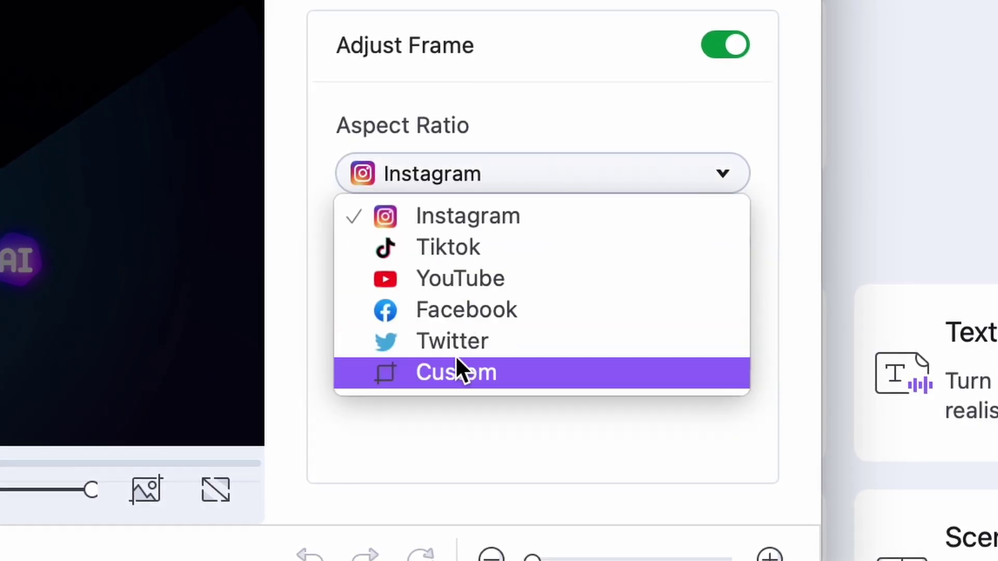
click(452, 248)
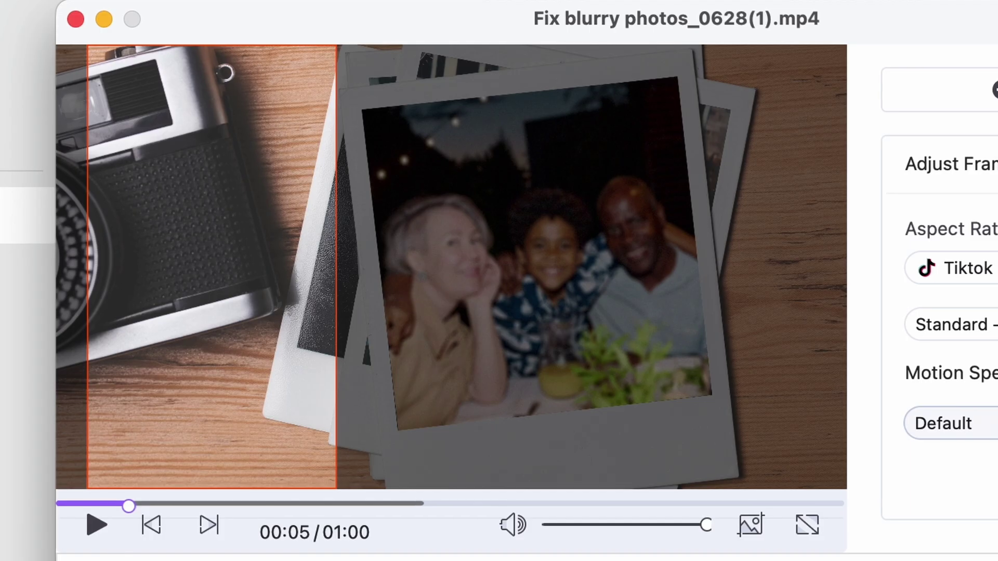
drag(210, 267, 525, 267)
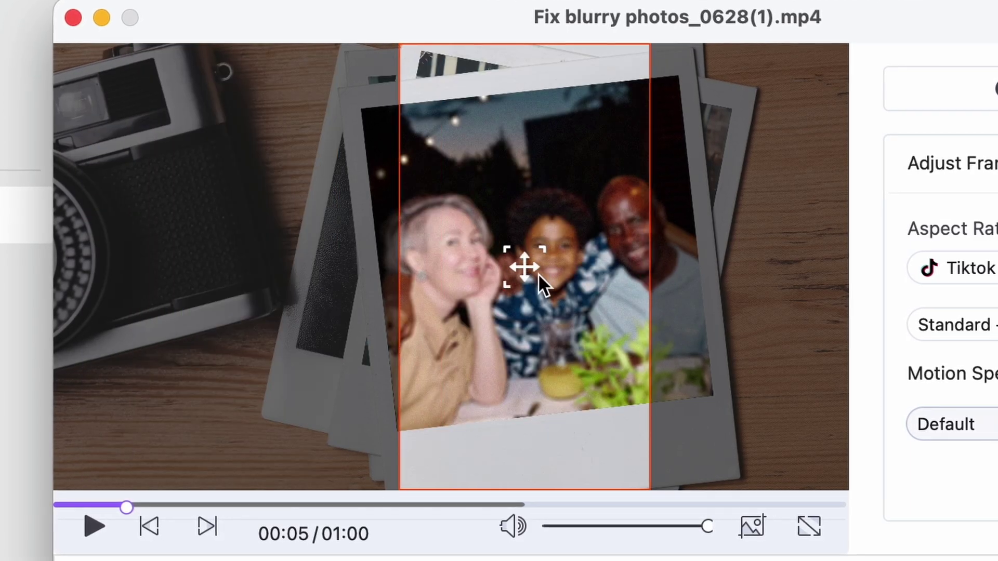
click(95, 526)
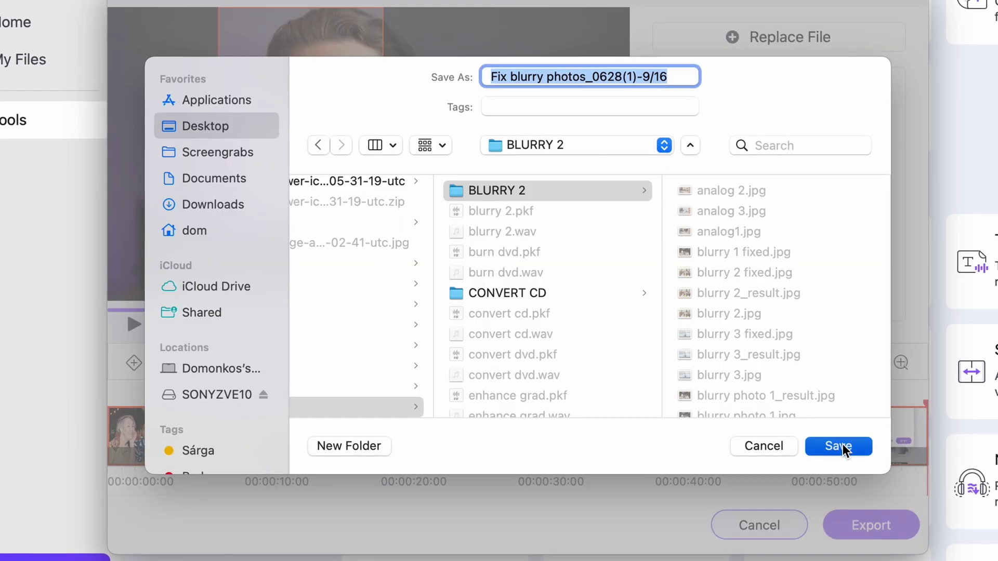
click(842, 446)
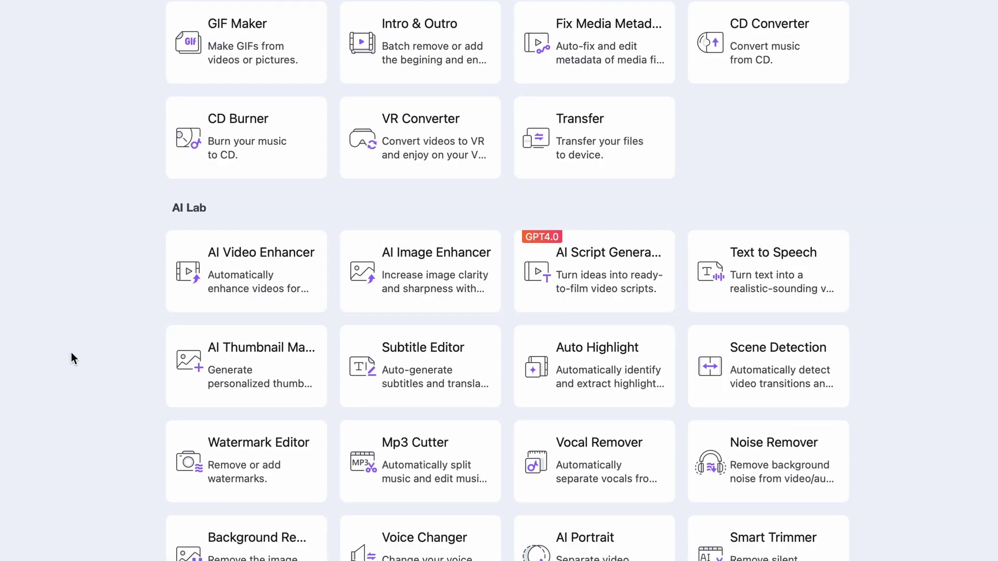
Transcribe the video with Speech To Text, saving the text file in the source folder.
scroll(85, 373, up, 8)
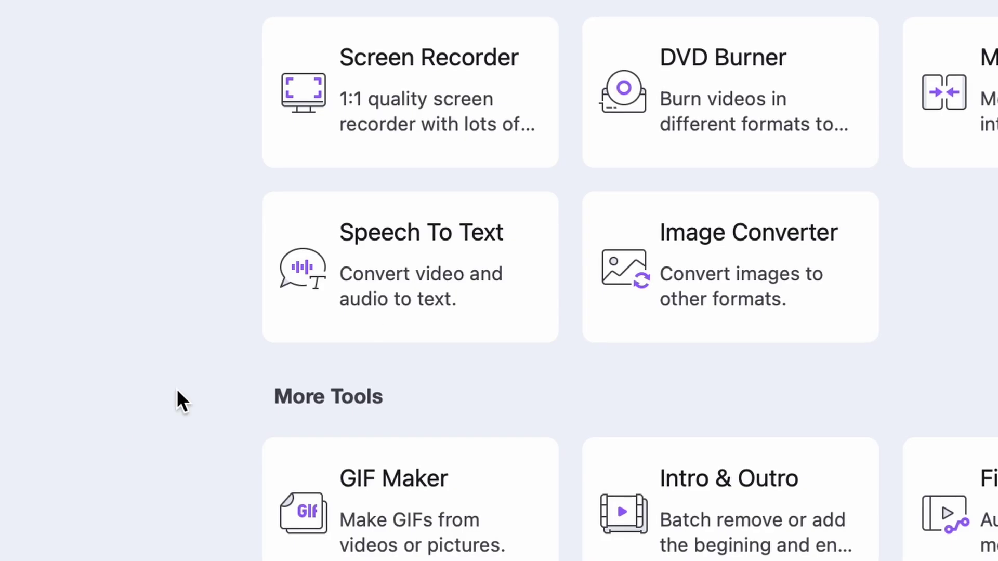
click(406, 281)
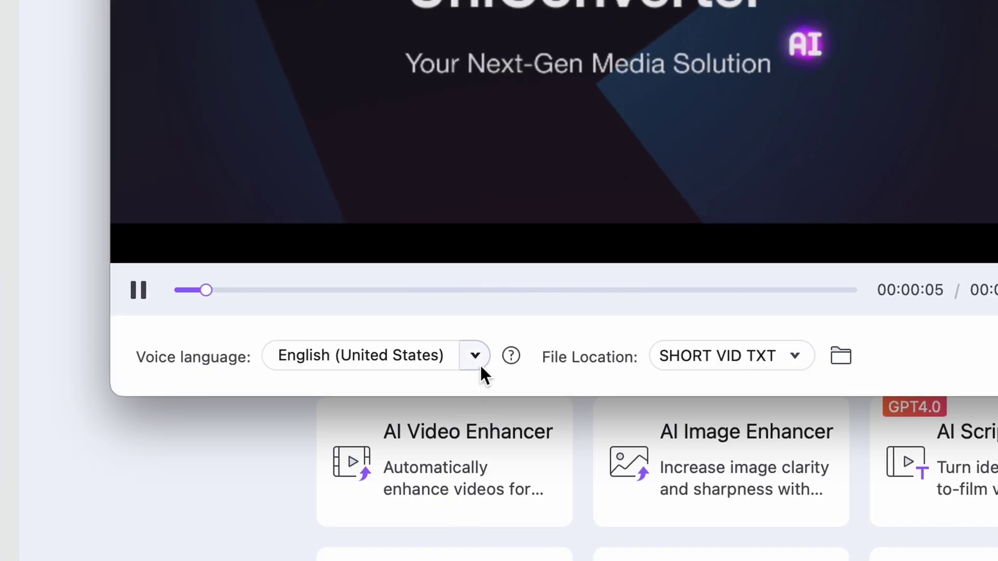
click(337, 521)
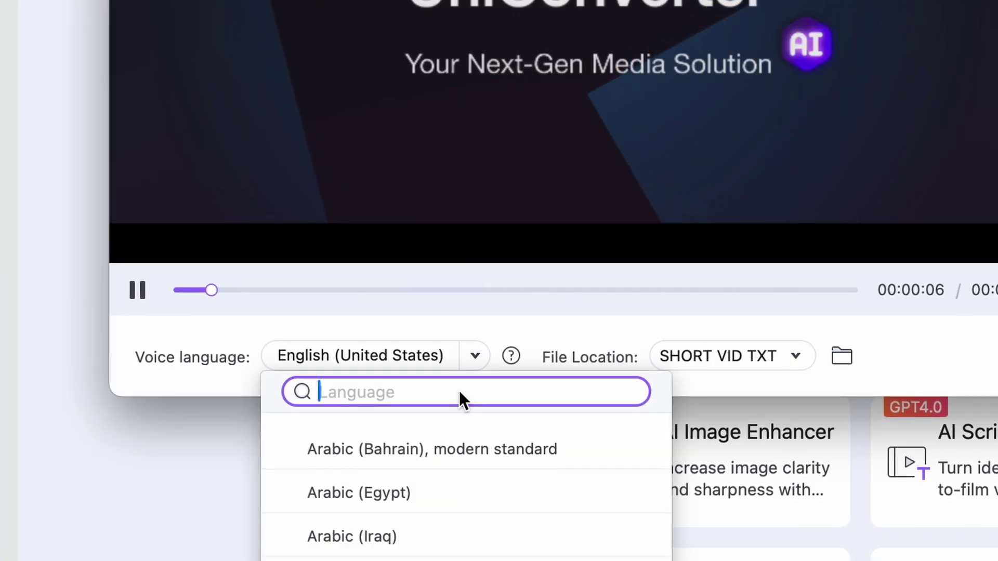
scroll(406, 501, down, 10)
click(795, 356)
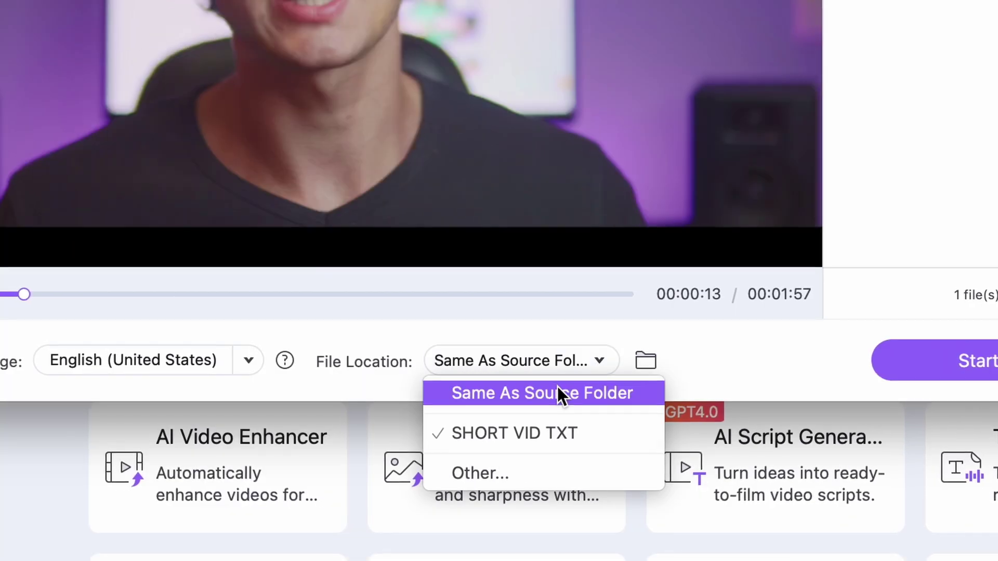
click(559, 389)
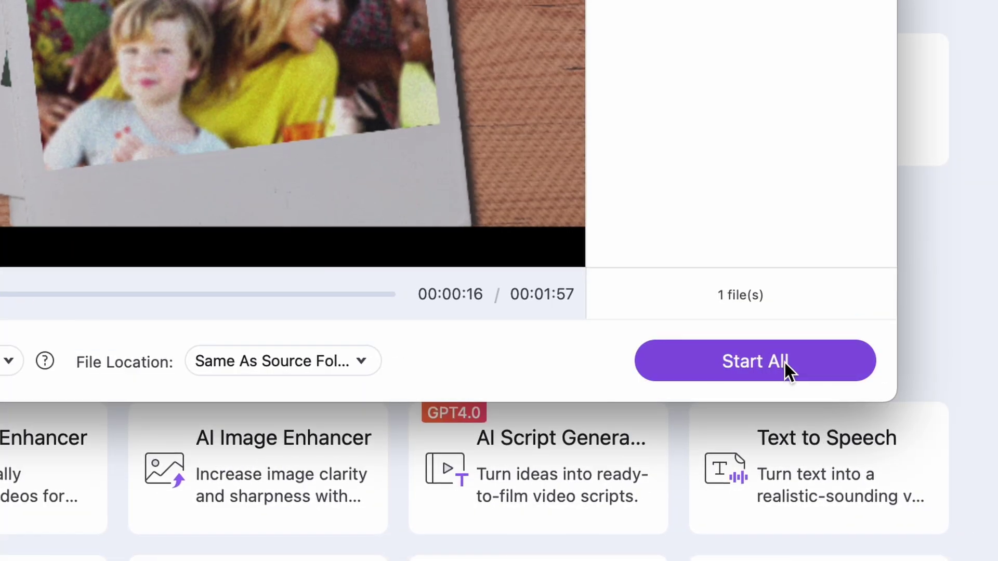
click(784, 363)
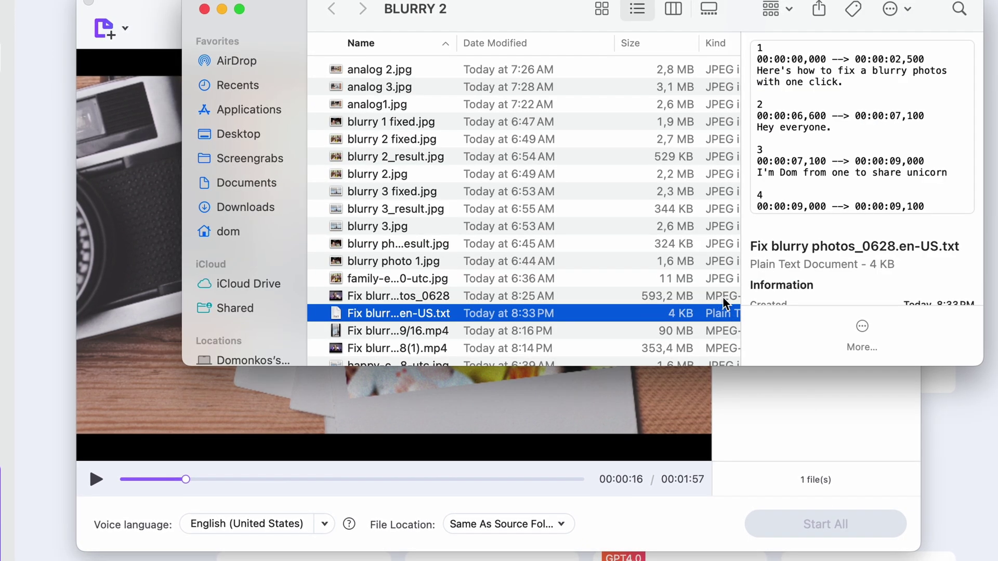
Send ChatGPT the copied transcript with a 'Turn the content' blog-post prompt.
key(space)
key(super+a)
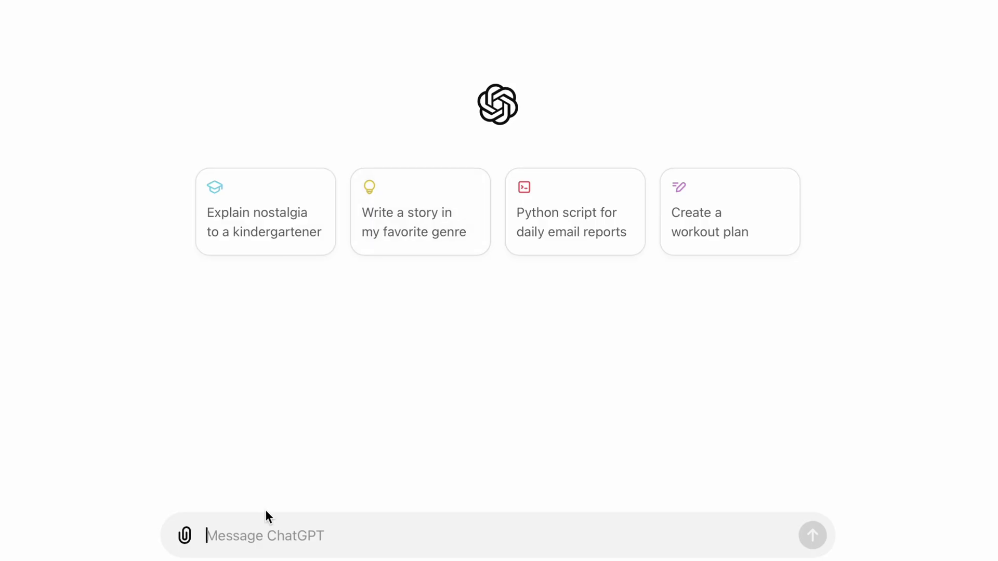
text(Turn the)
text( contents of this text into an elaborative blog post)
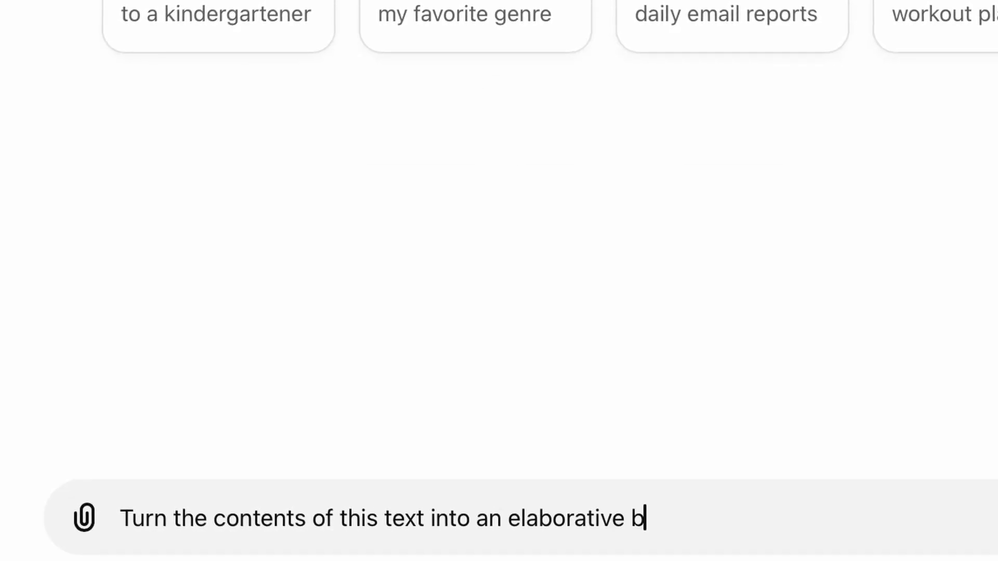
key(shift+Return)
key(ctrl+v)
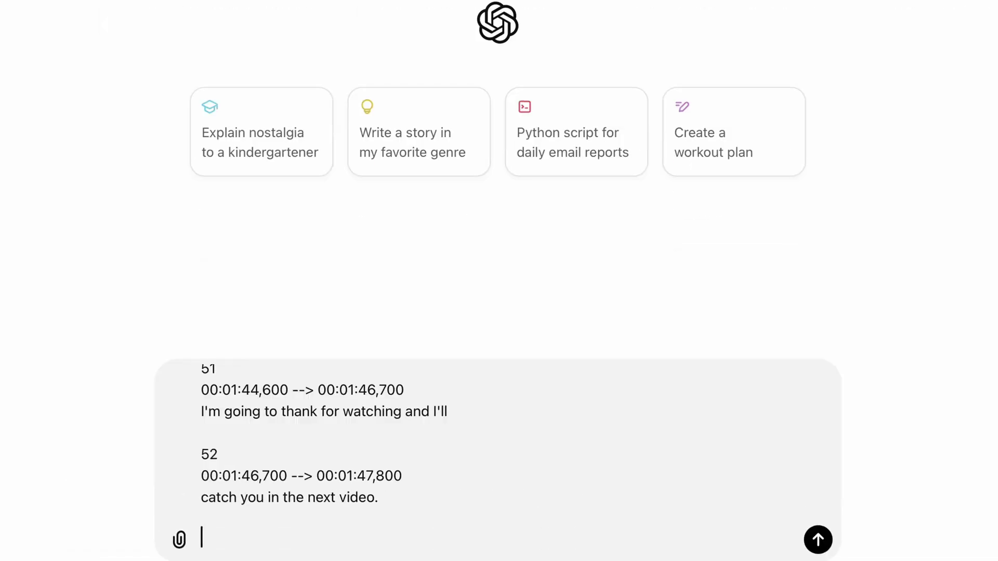
key(Return)
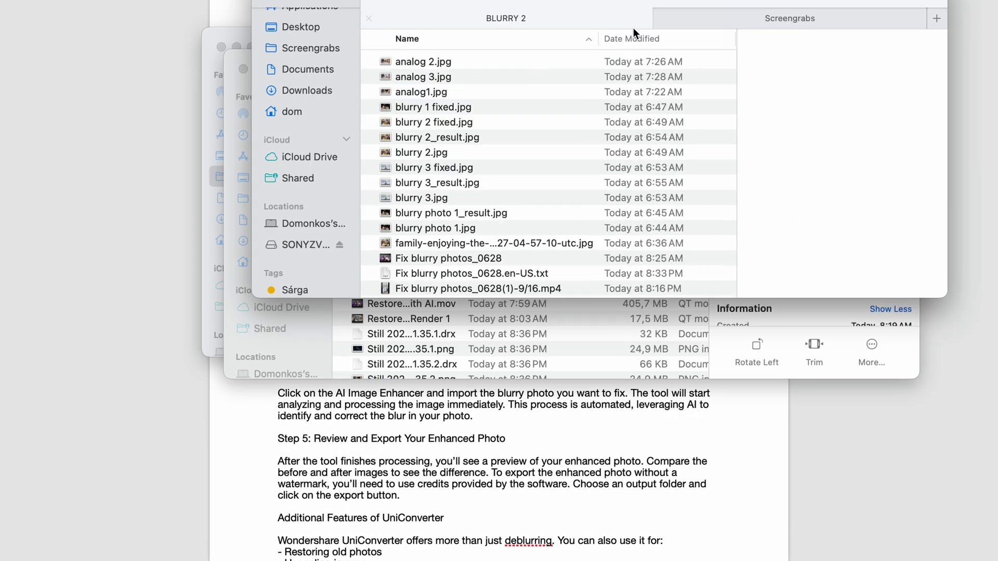
Place the UniConverter image under the Step 2 heading and add the video still to the blog post.
click(631, 38)
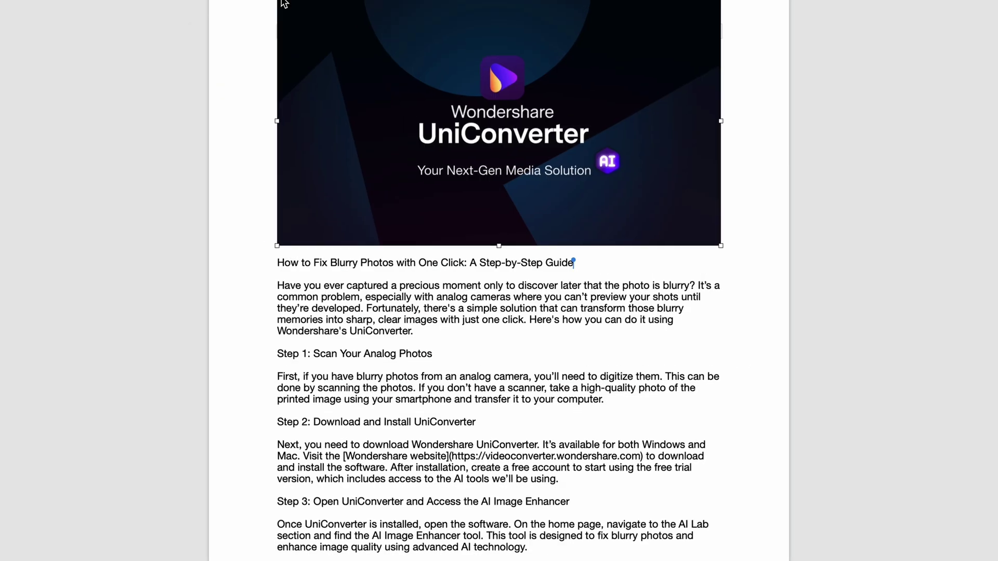
drag(283, 2, 496, 208)
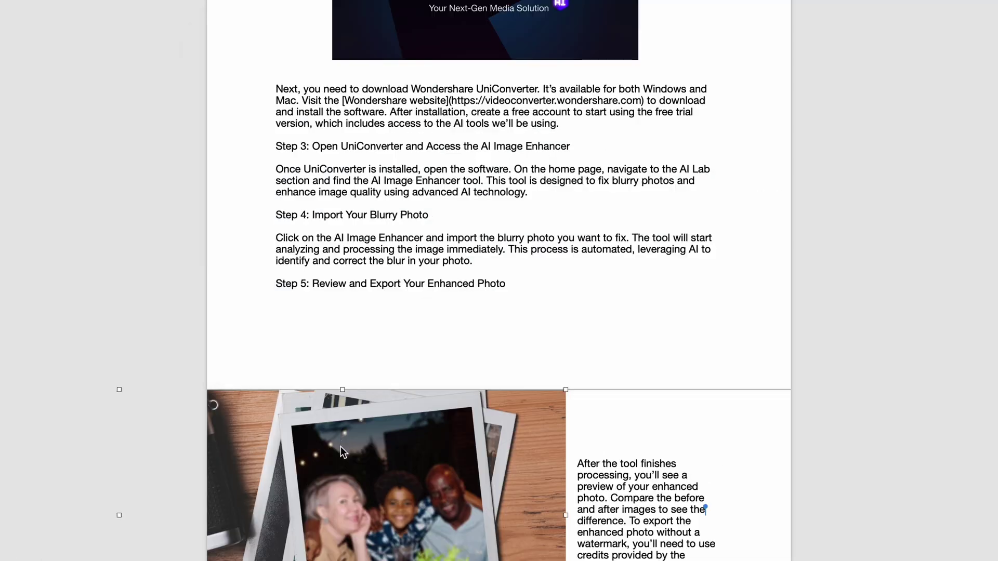
drag(341, 447, 477, 491)
scroll(477, 491, down, 10)
drag(478, 73, 420, 413)
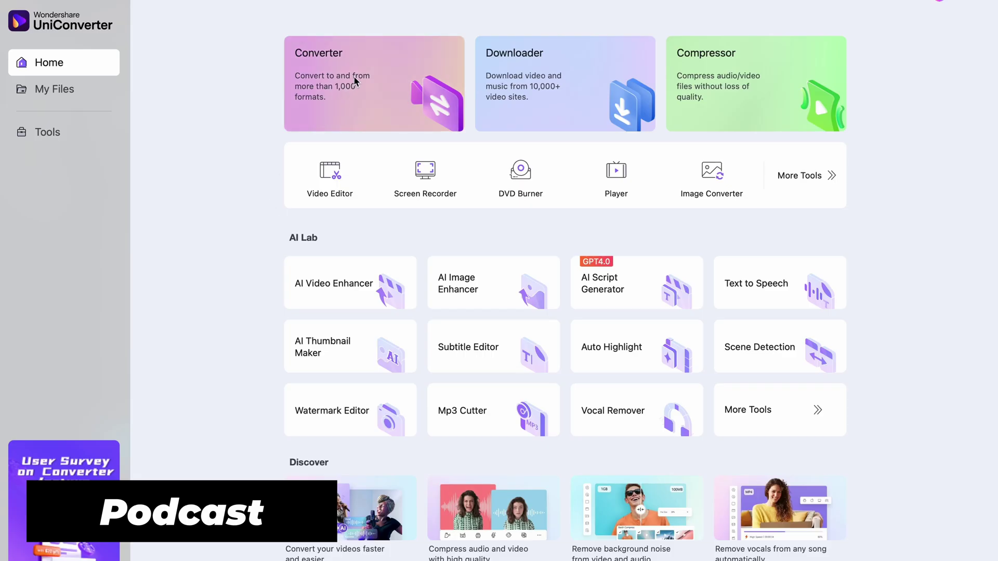
click(355, 78)
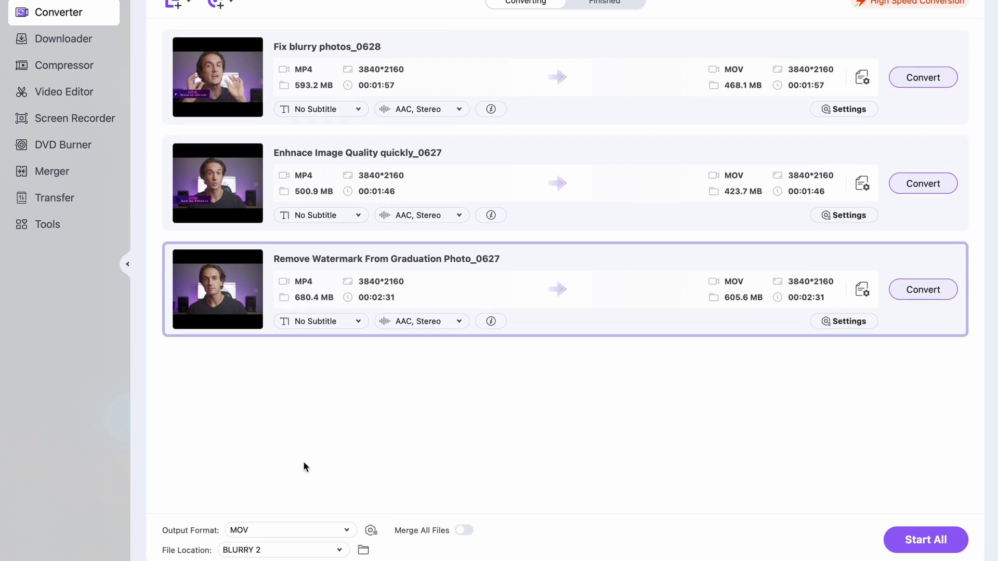
Convert all three videos to MP3 High Quality (320 kbps), saved in the source folder.
click(318, 531)
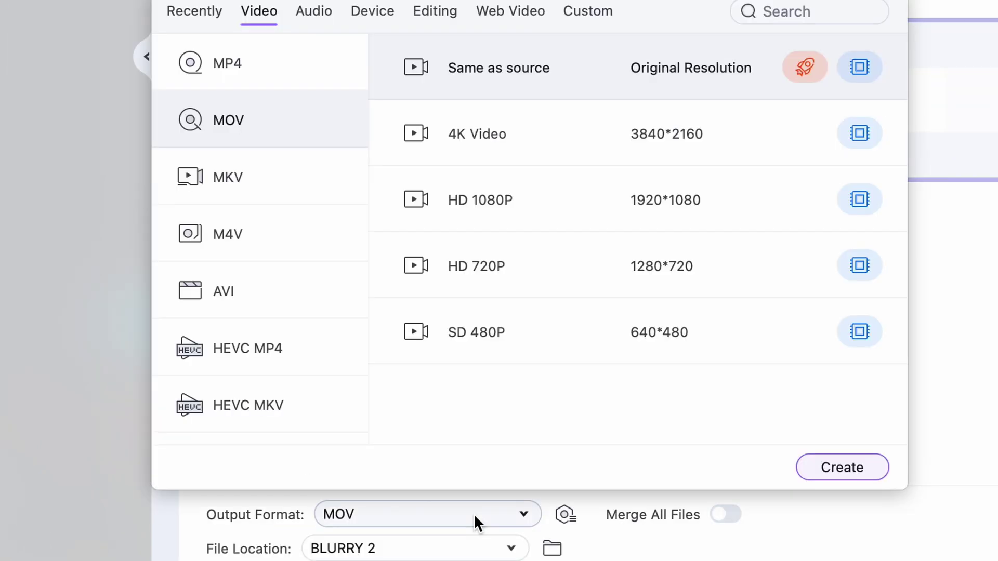
click(318, 16)
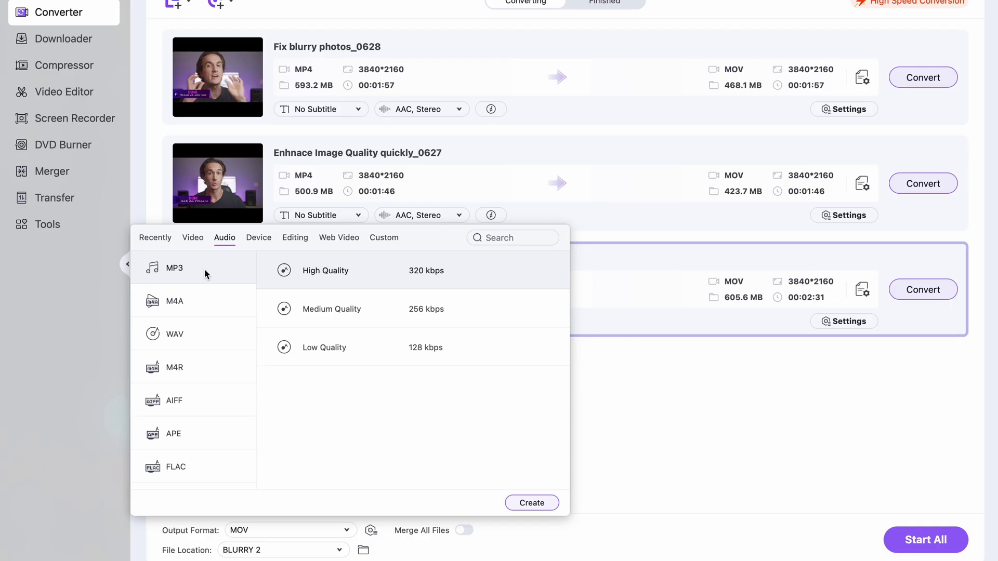
click(307, 271)
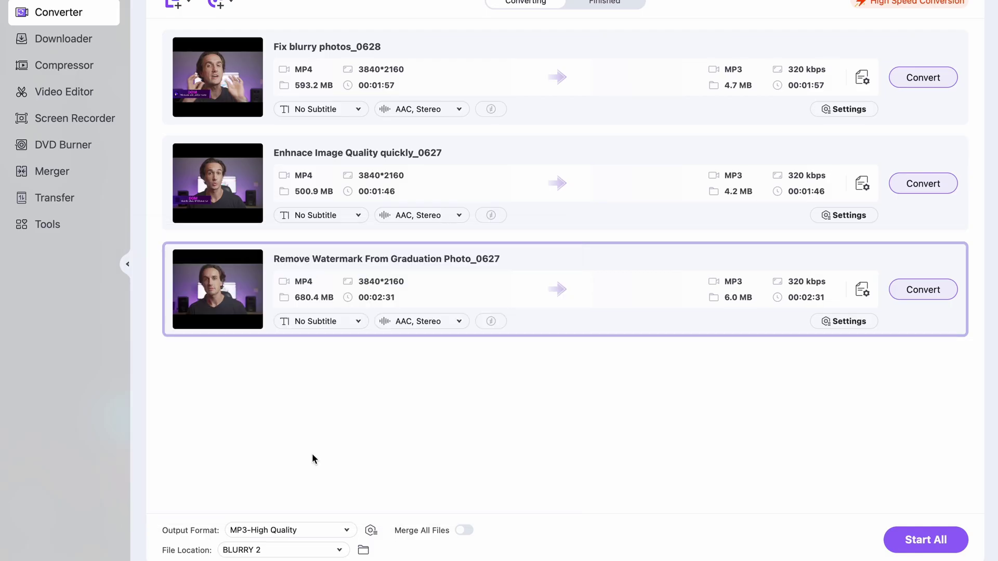
click(339, 549)
click(327, 527)
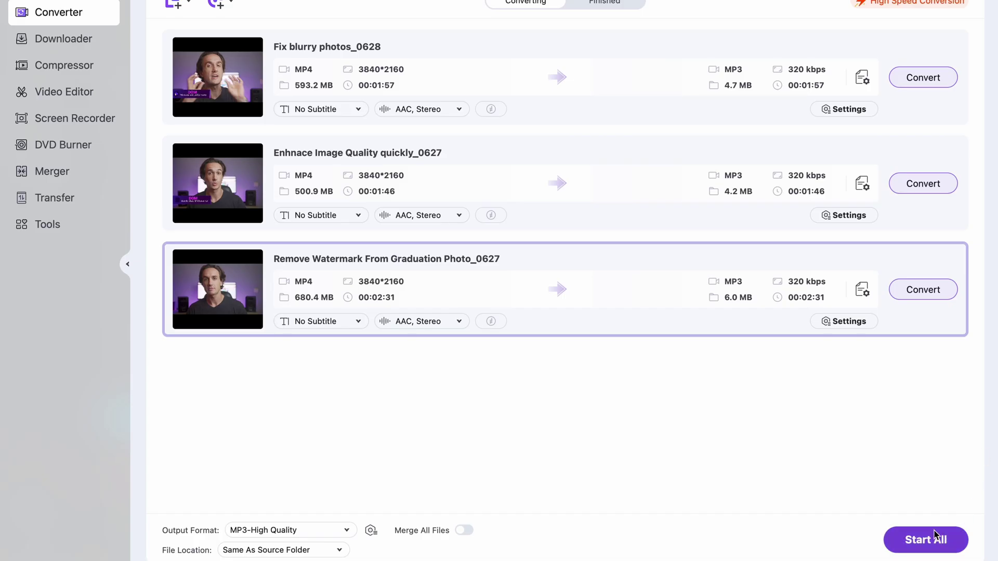
click(926, 540)
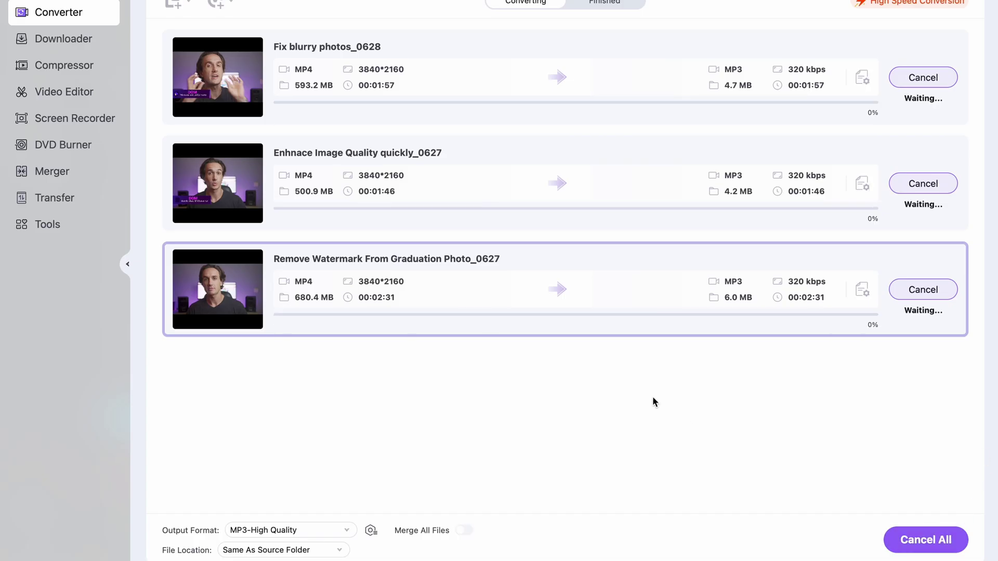